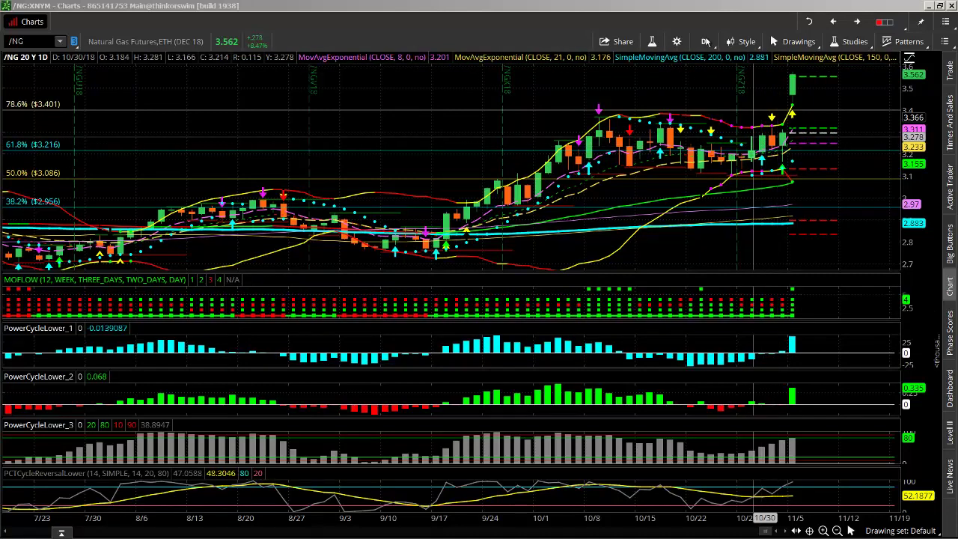
- Restore the three-chart /NG grid with daily, four-hour and five-minute charts
right_click(548, 84)
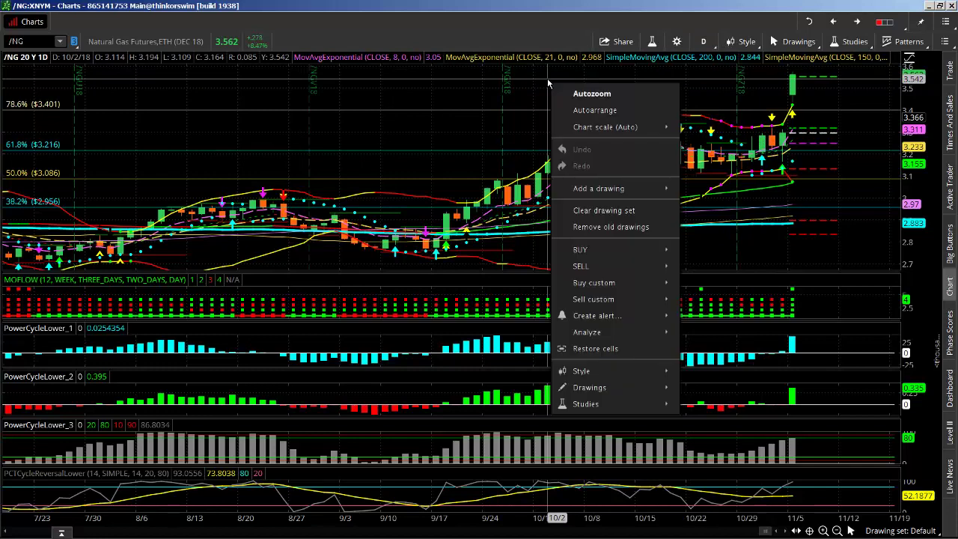
left_click(581, 350)
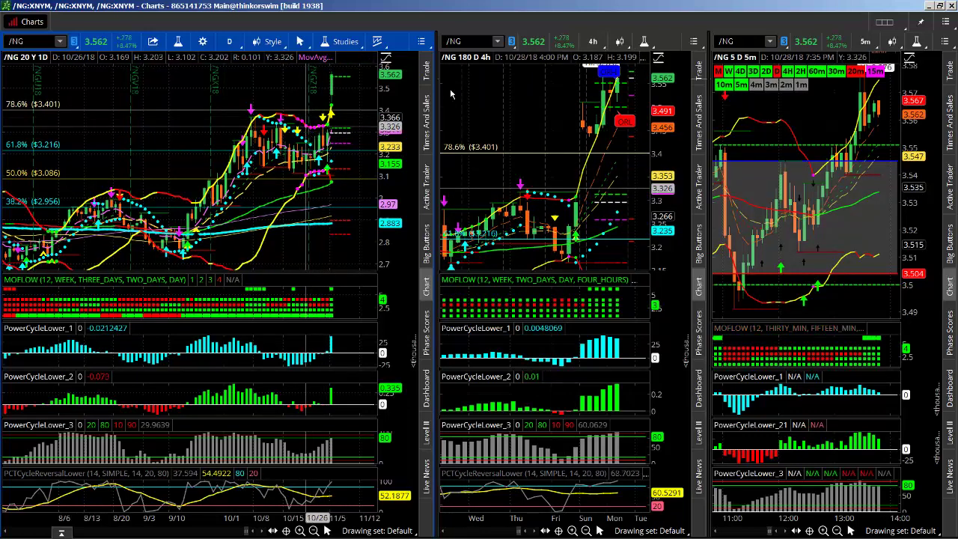
left_click(473, 43)
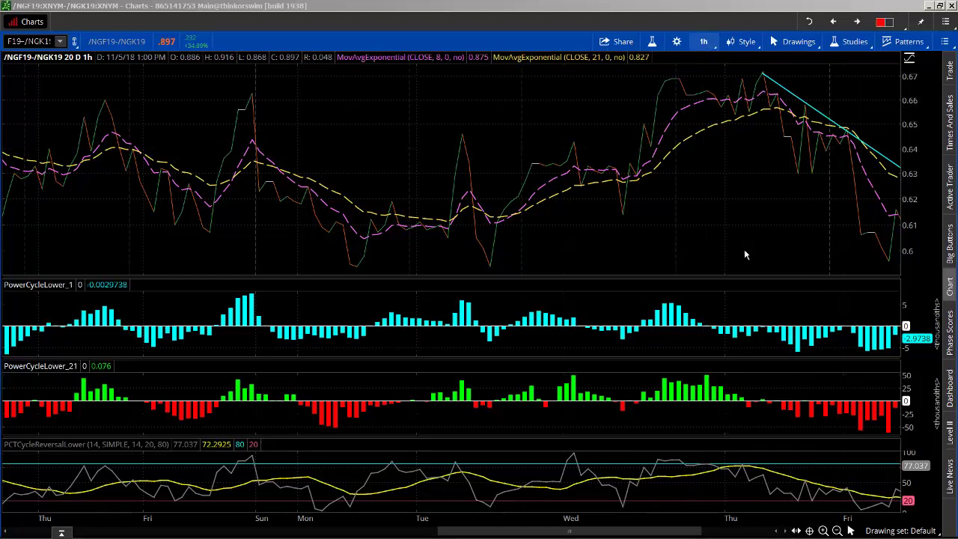
- Scroll the hourly spread chart forward to its newest bars through Monday's jump
left_click(785, 532)
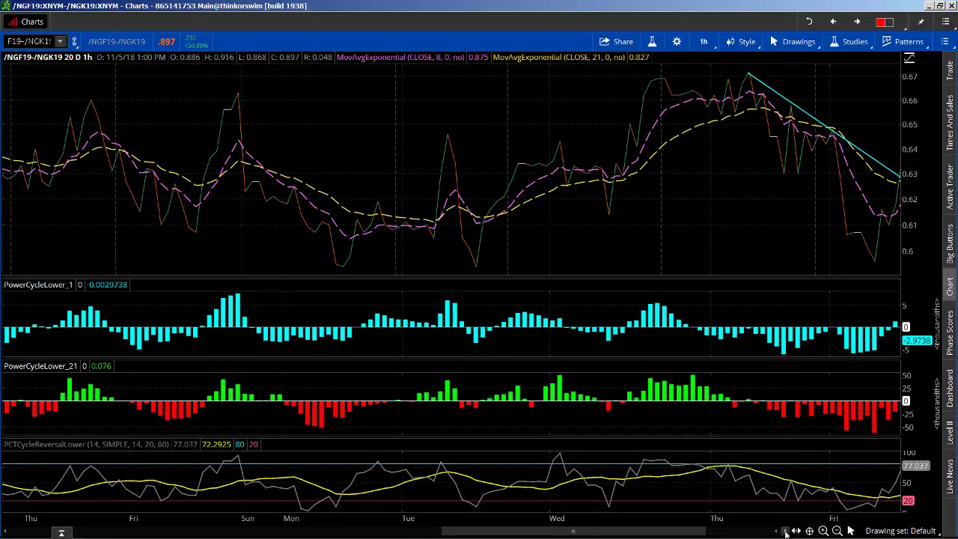
left_click(786, 531)
left_click(785, 532)
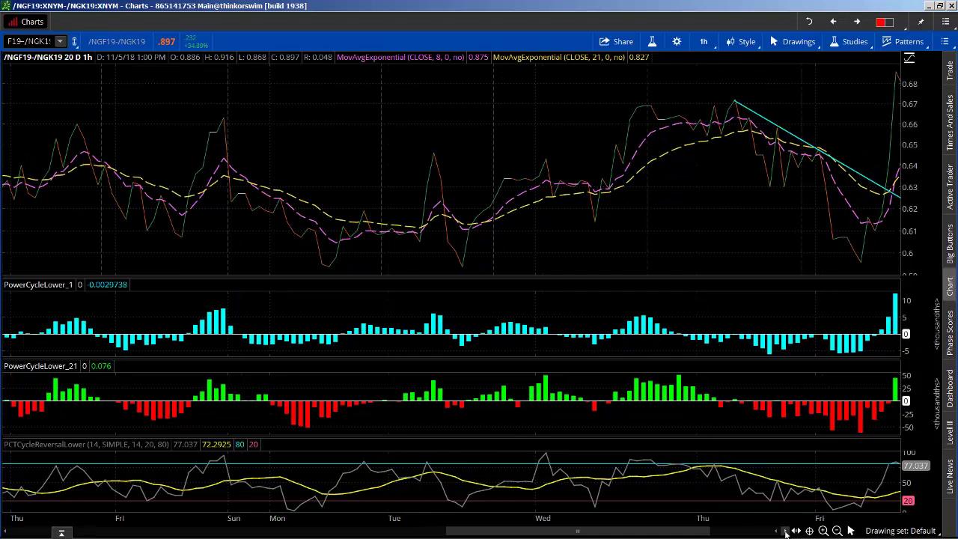
left_click(785, 531)
left_click(785, 531)
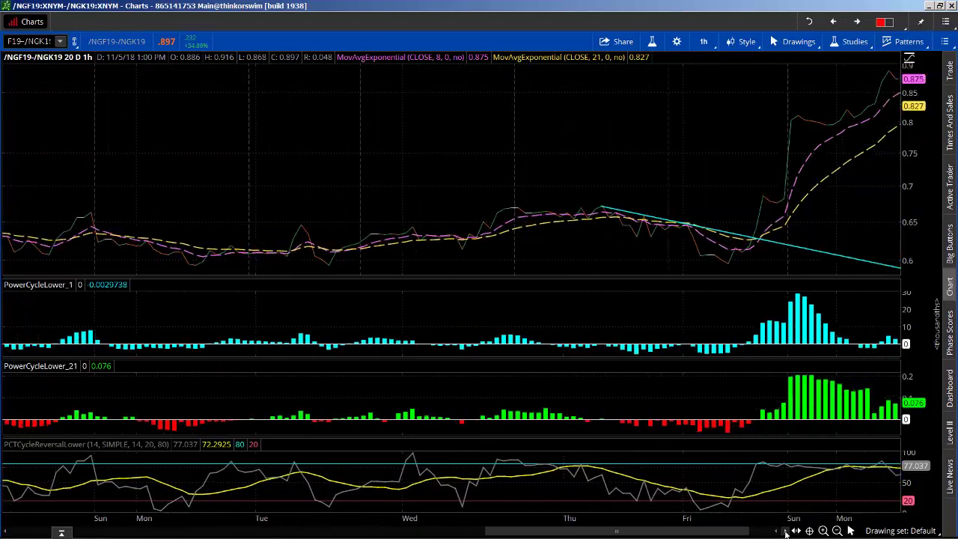
left_click(785, 531)
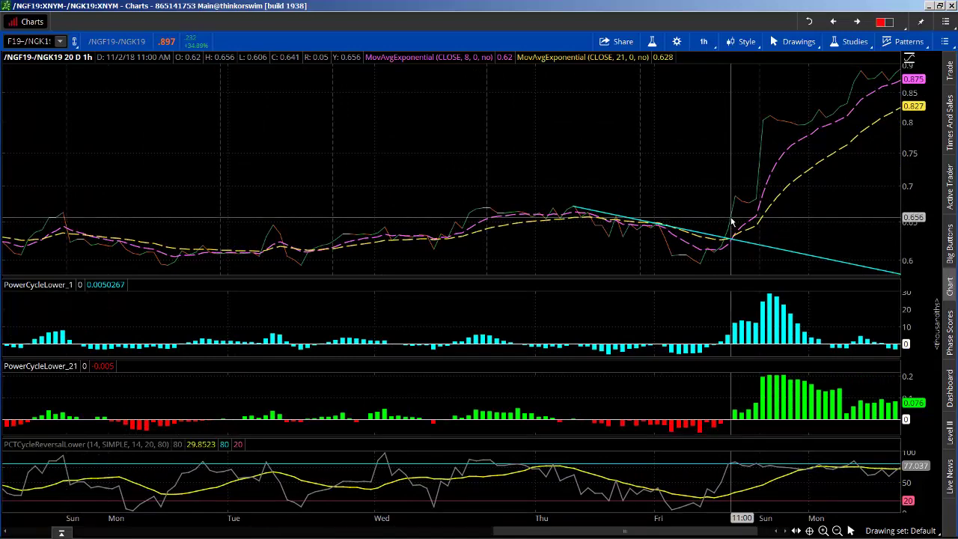
left_click(787, 532)
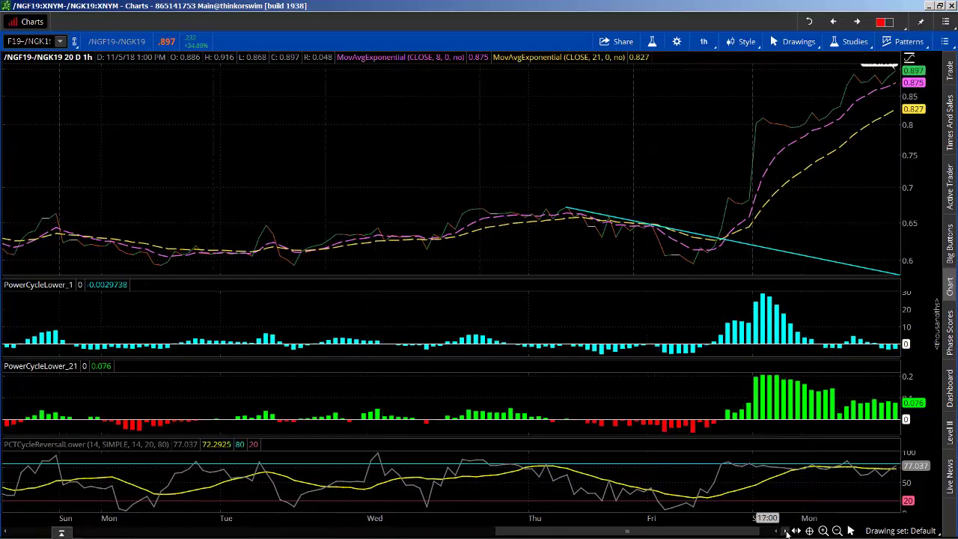
left_click(787, 531)
left_click(787, 532)
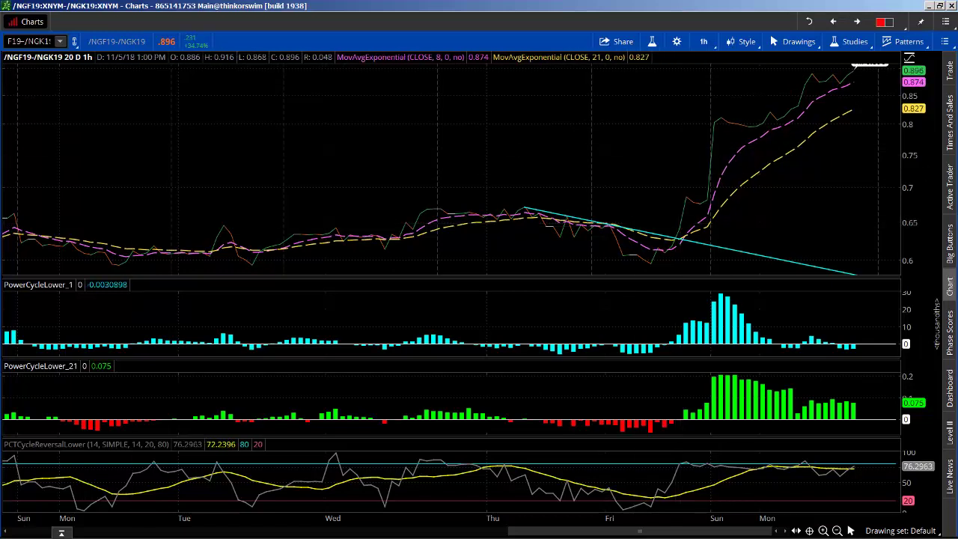
- Focus the chart window for the weekly /NG Fibonacci chart
left_click(804, 182)
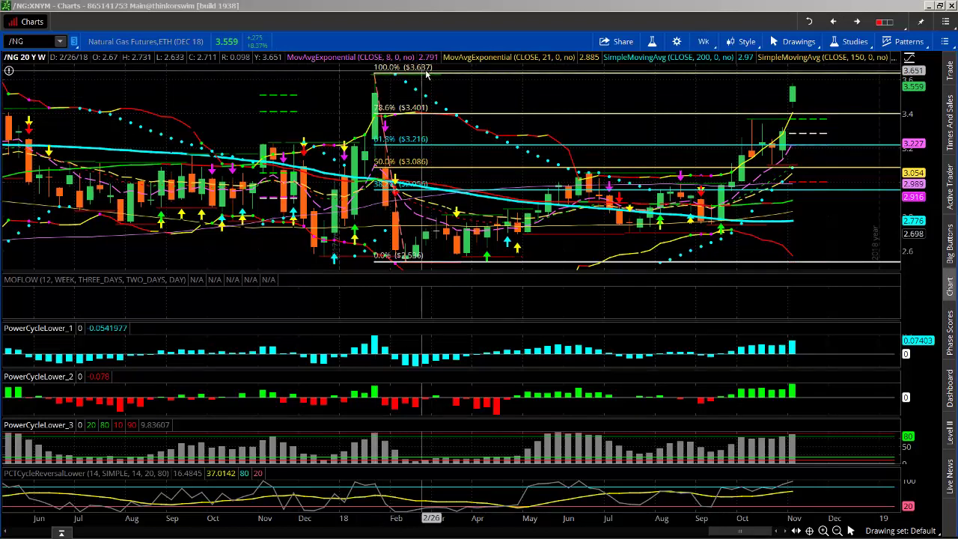
- Replace the /NG symbol with UNG on the weekly chart
left_click(31, 43)
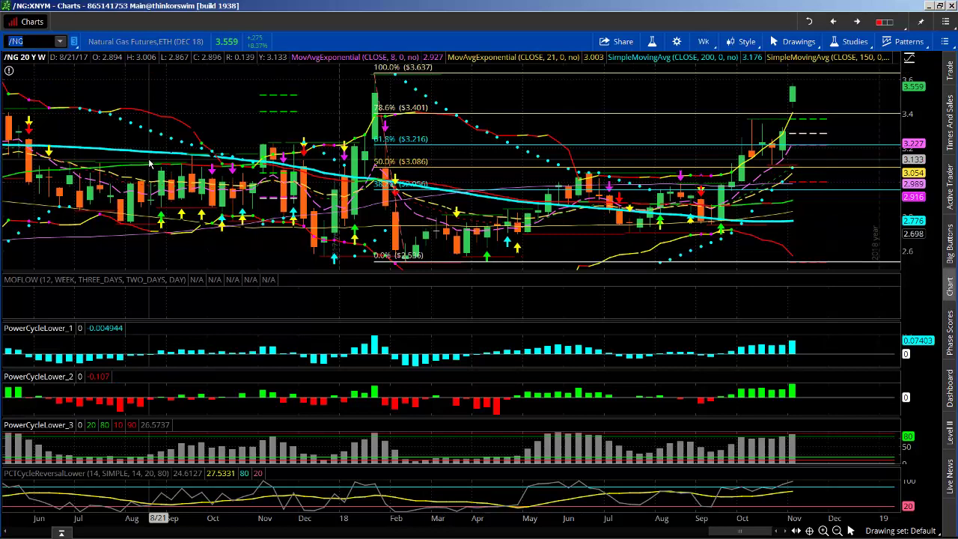
type("UNG")
key("Return")
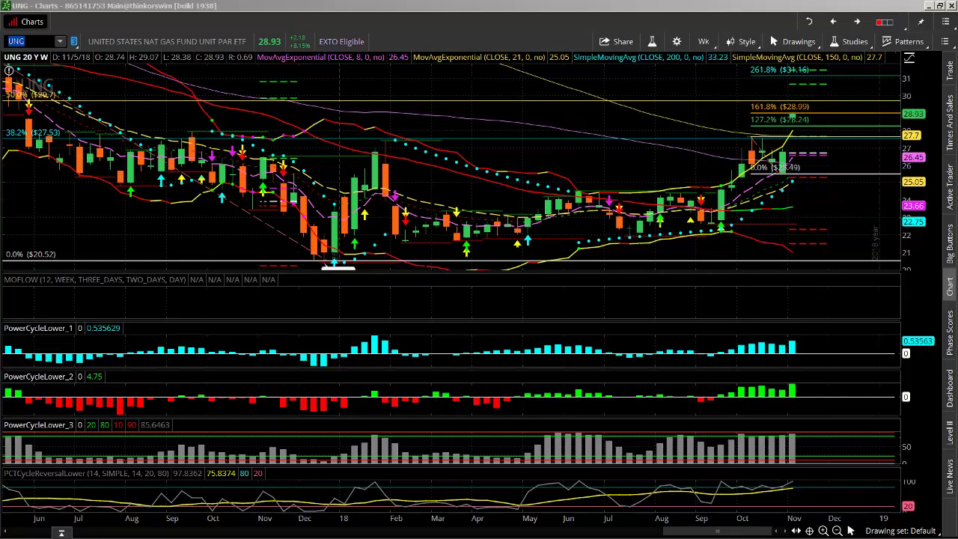
- Bring forward the main window with the UNG December 27/30 call vertical risk profile
key("alt+Tab")
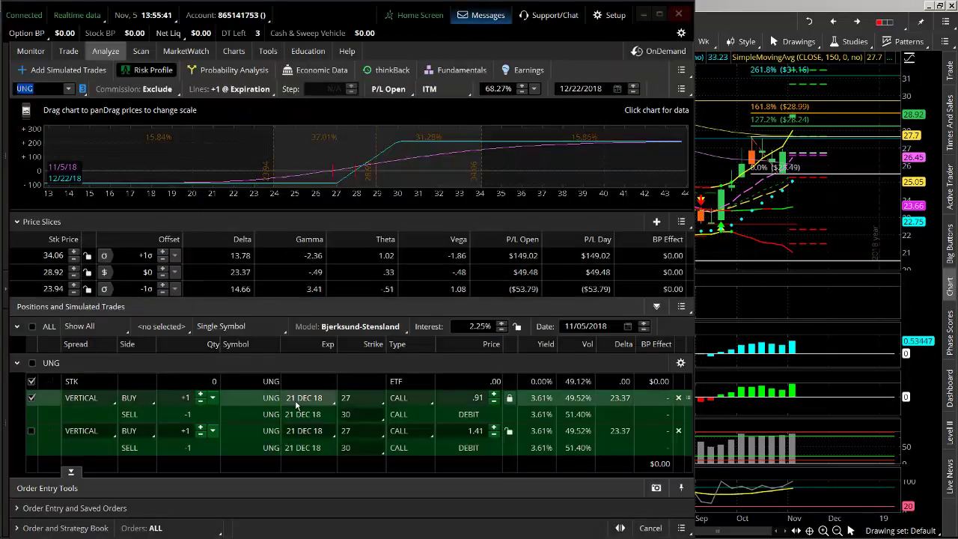